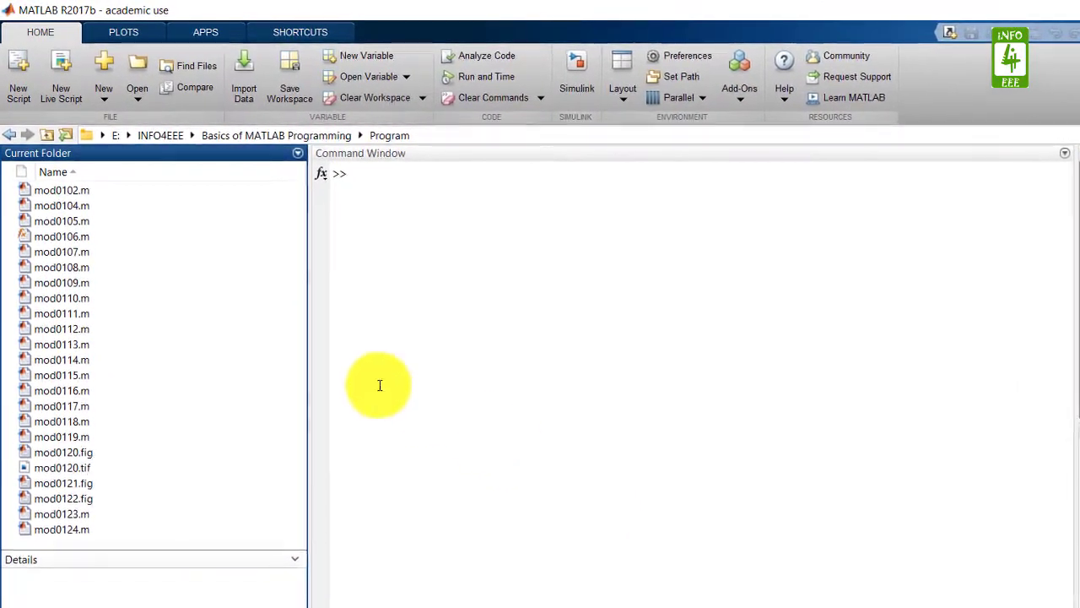
Step: Open mod0107.m, save a copy named mod0125.m, and highlight the line 2 description
double_click(58, 252)
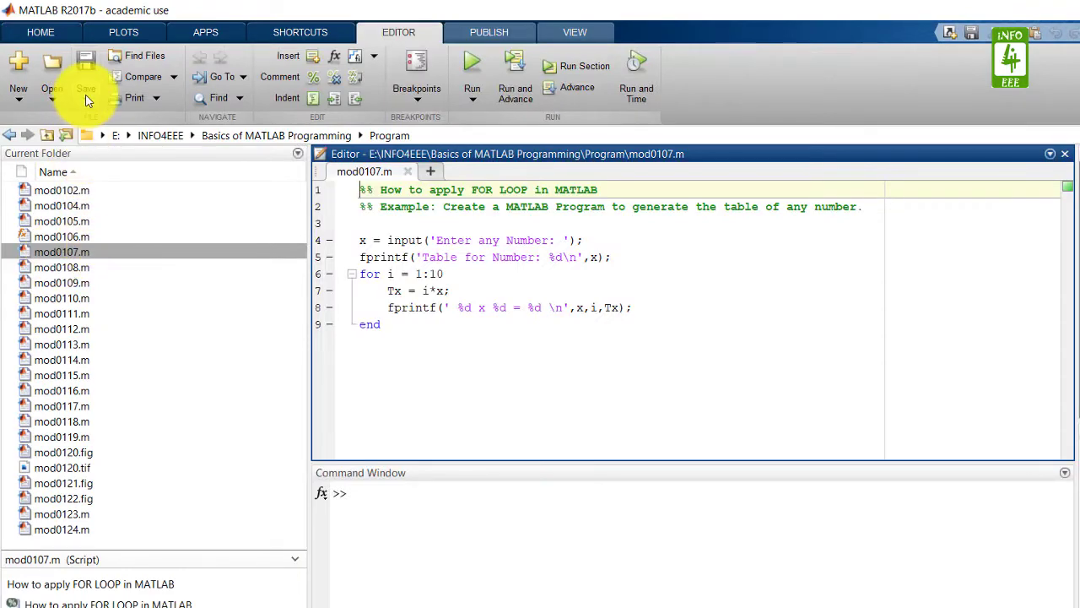
click(87, 99)
click(100, 144)
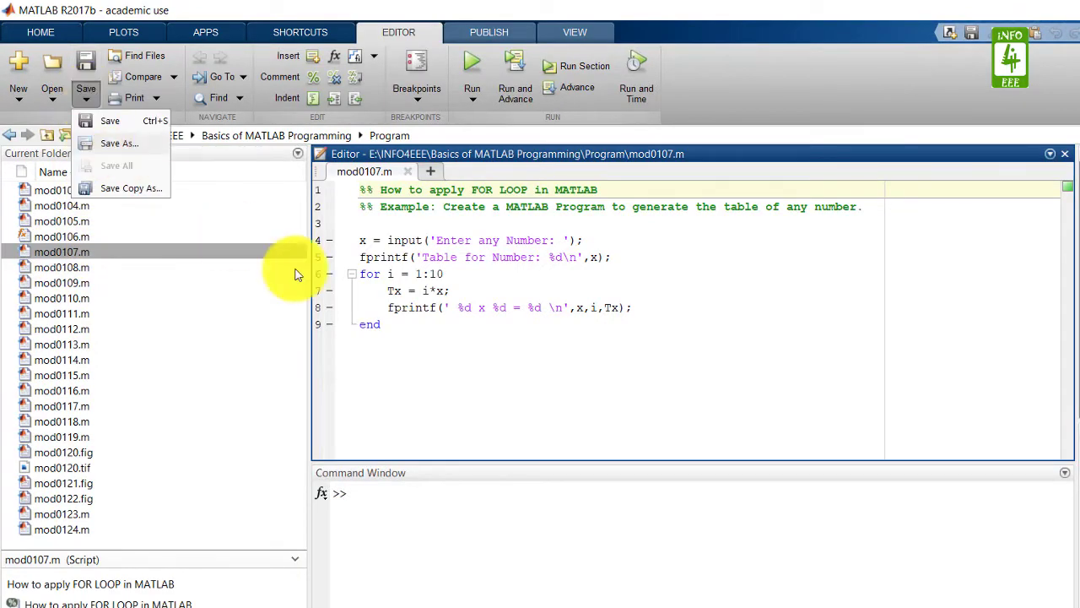
key(End)
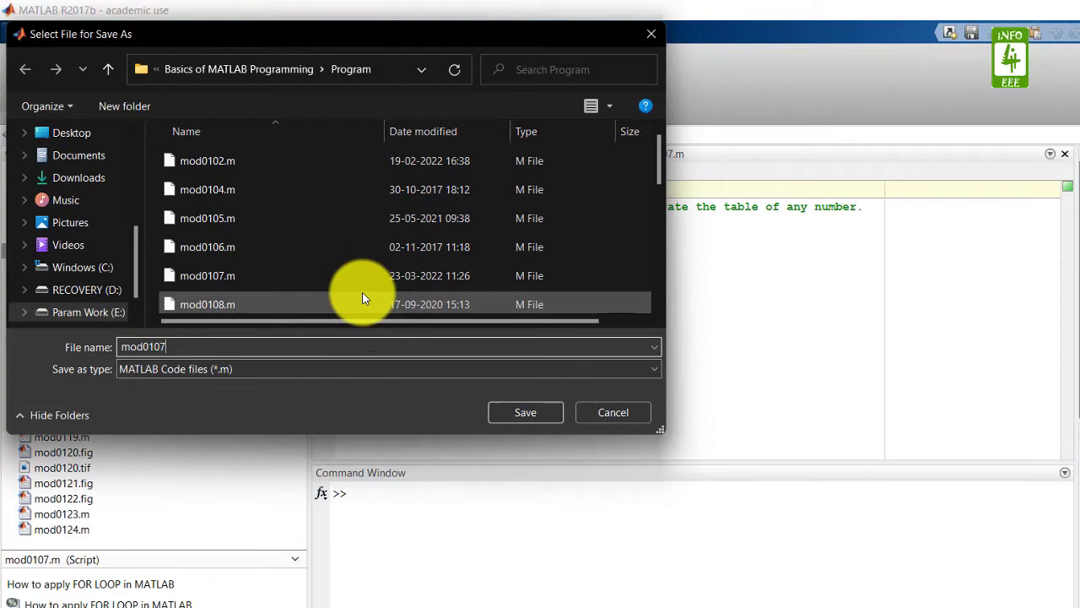
key(BackSpace)
key(BackSpace)
text(25)
click(536, 407)
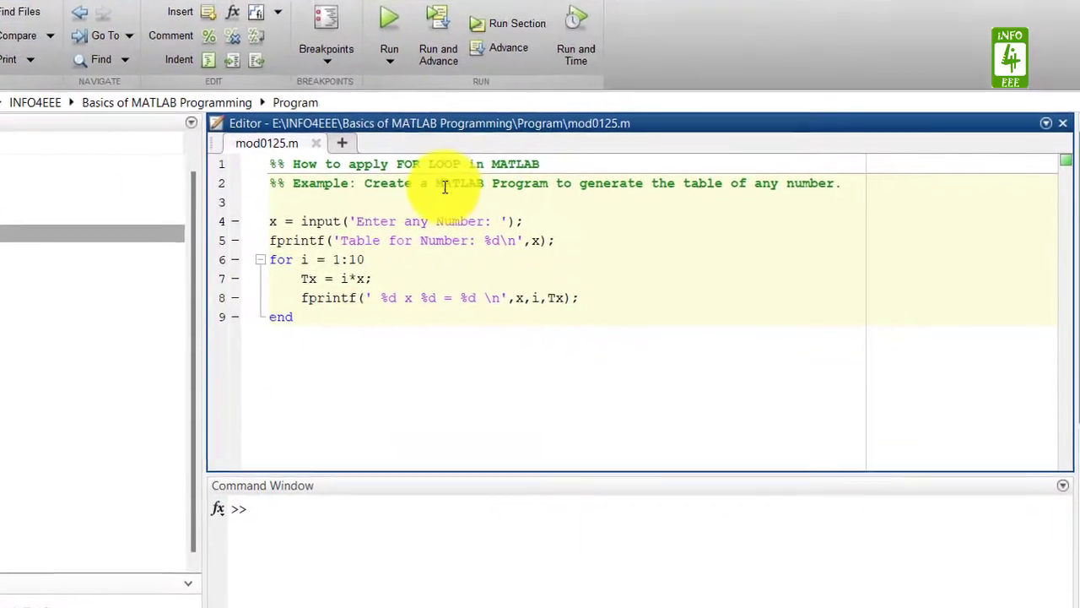
drag(469, 193, 774, 193)
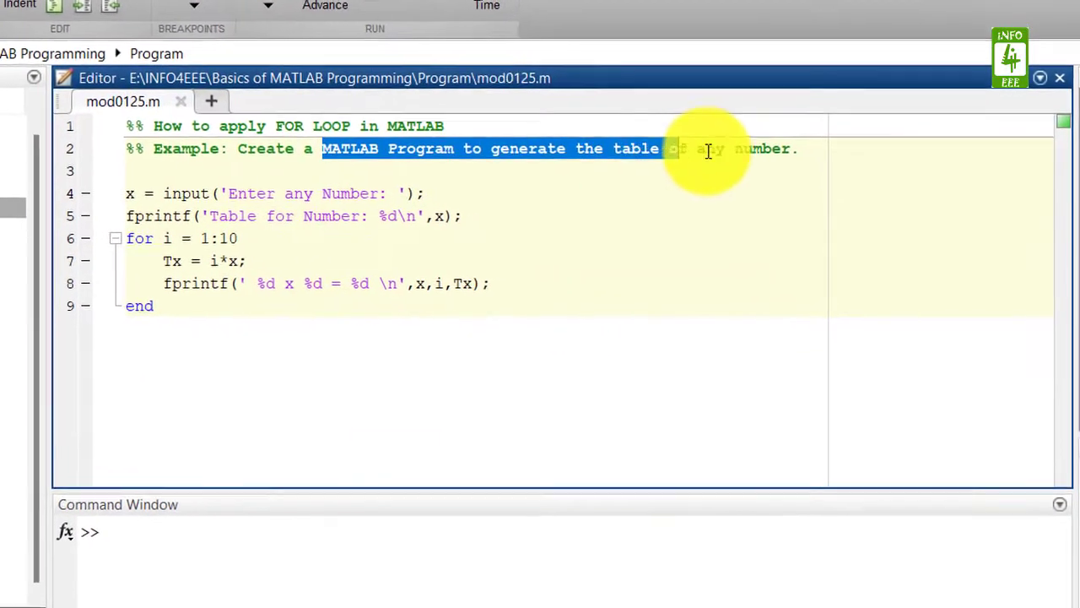
drag(708, 151, 799, 151)
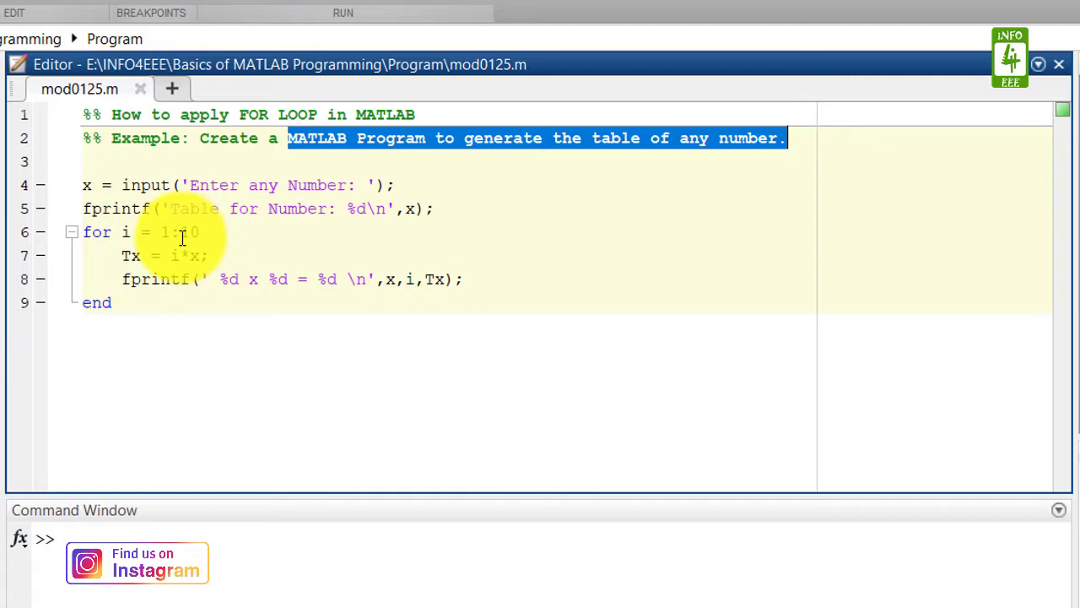
Step: After line 8, insert a comment plus an 'if Tx == 45' / 'break' / 'end' block with % comments
click(498, 277)
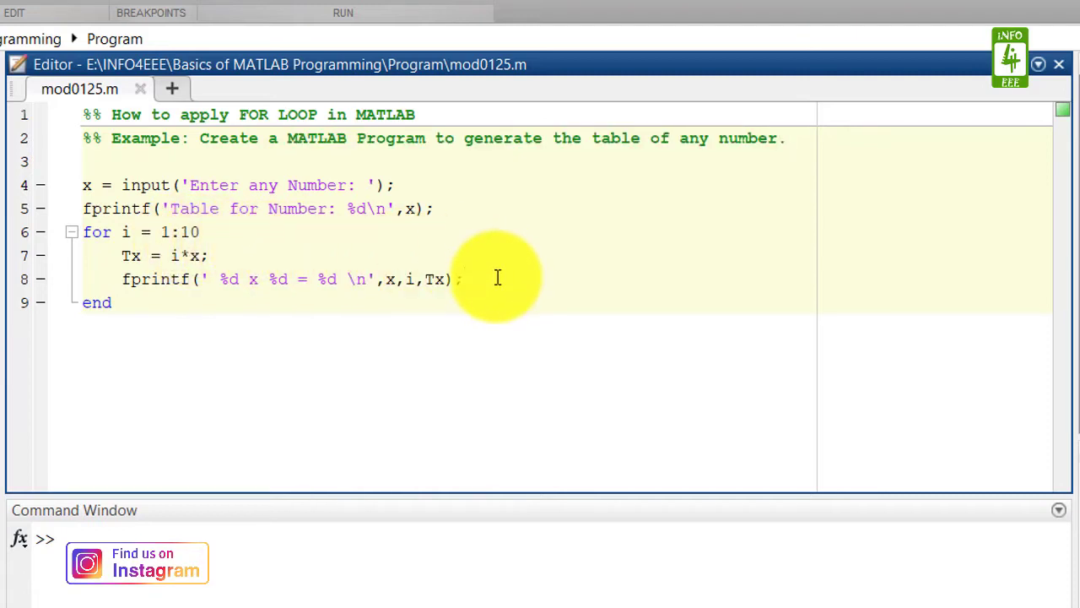
key(Return)
key(Return)
text(%% Condition to break for loop)
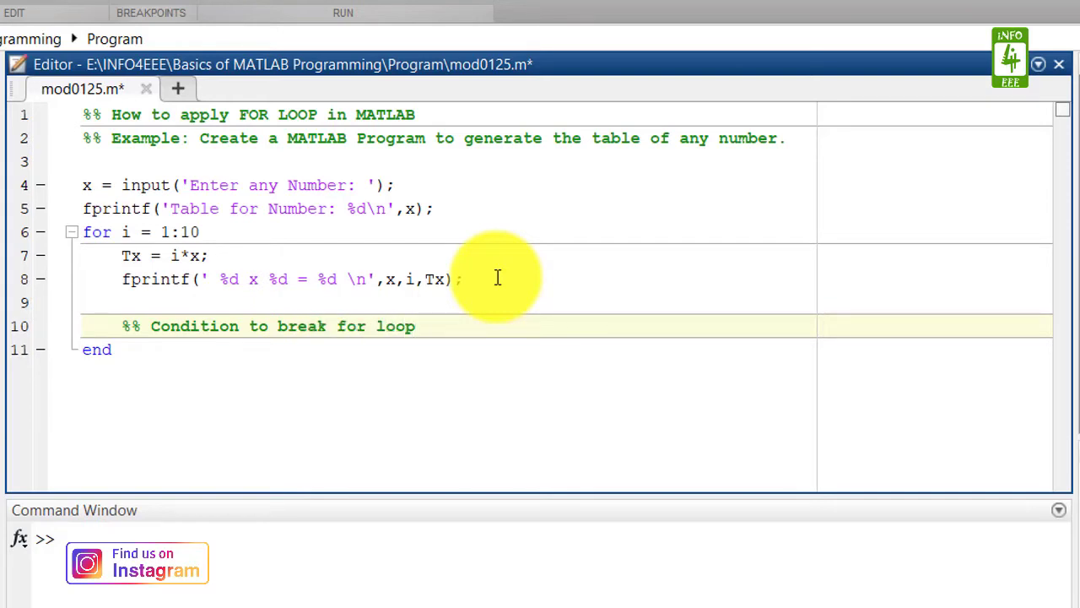
key(Return)
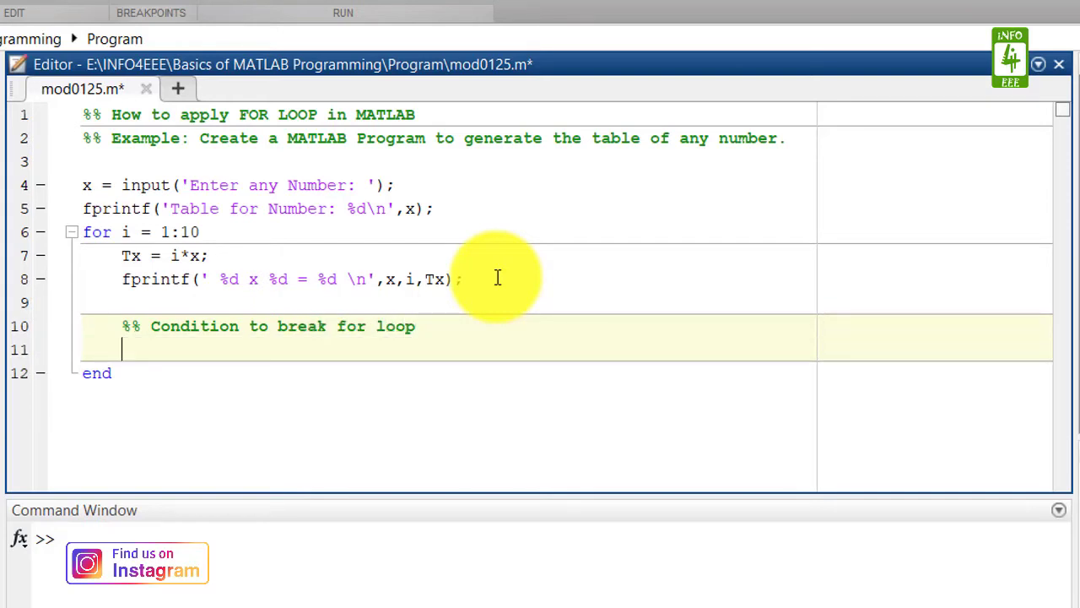
text(if)
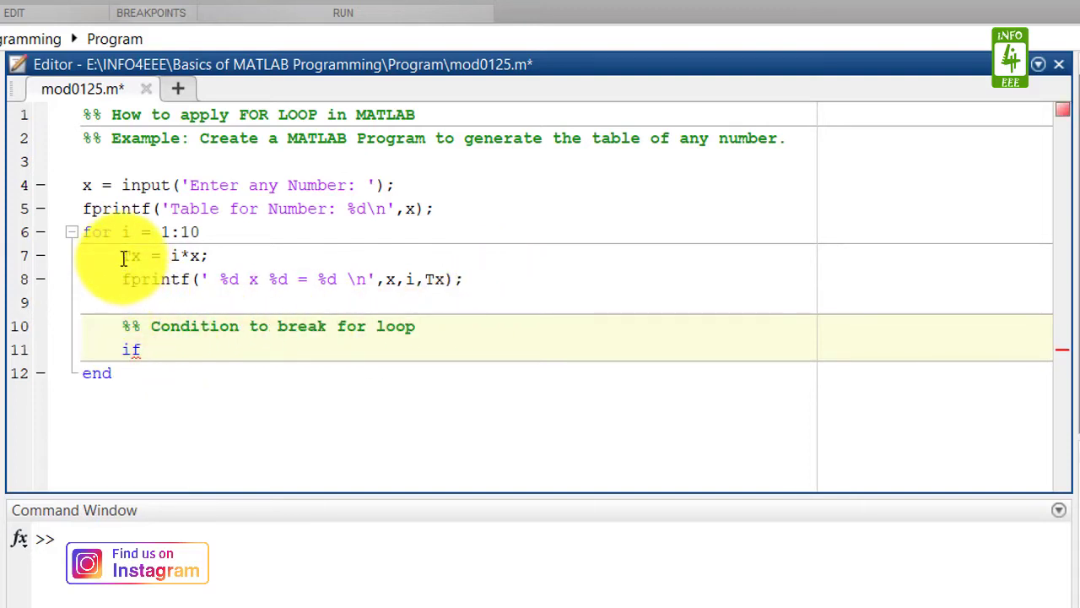
drag(123, 256, 211, 255)
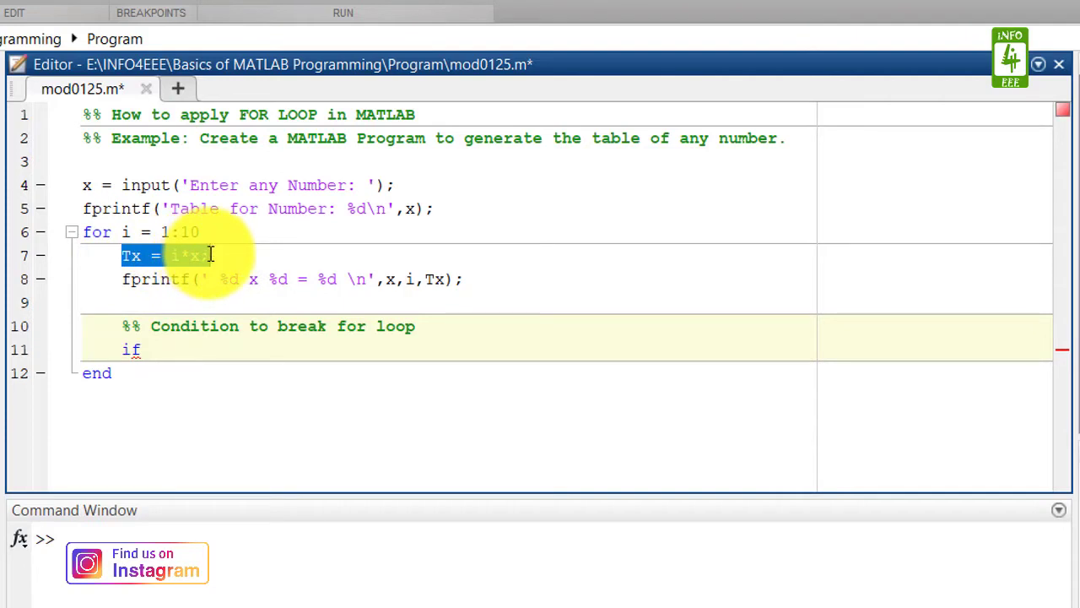
click(189, 350)
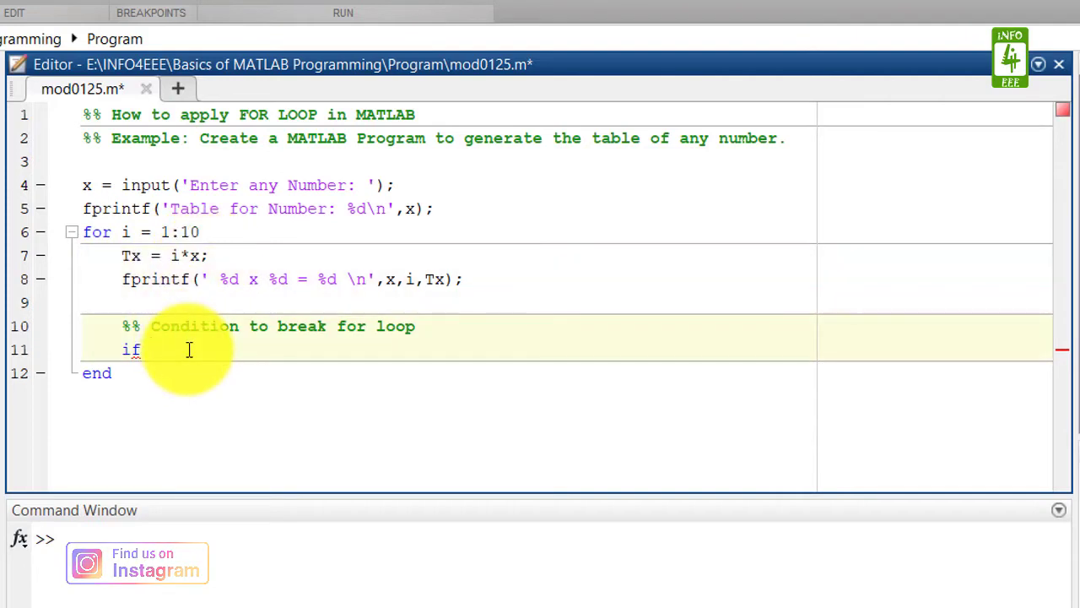
text(Tx )
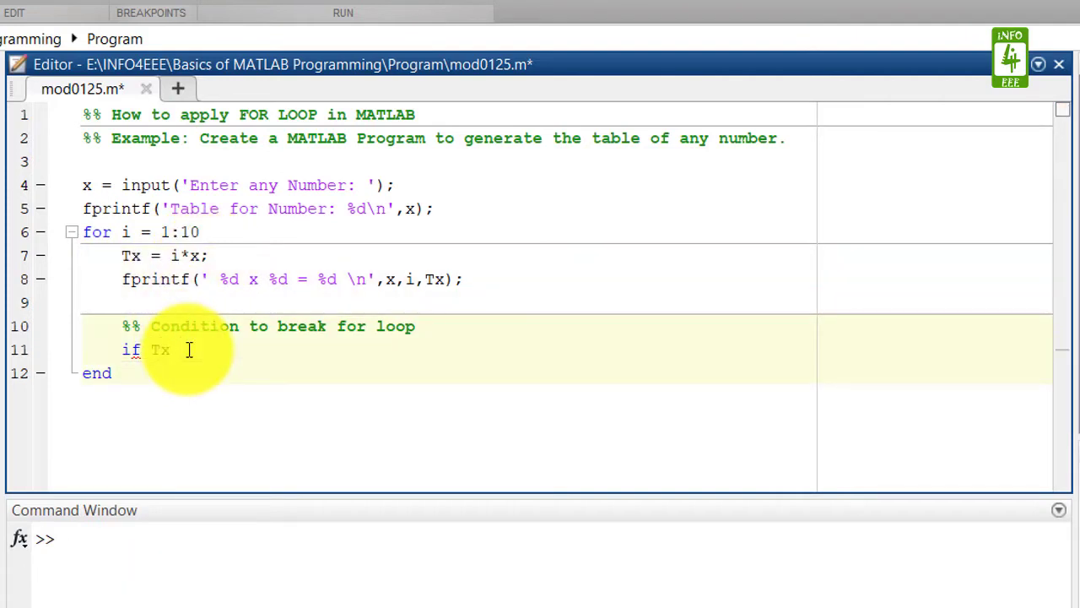
text(==)
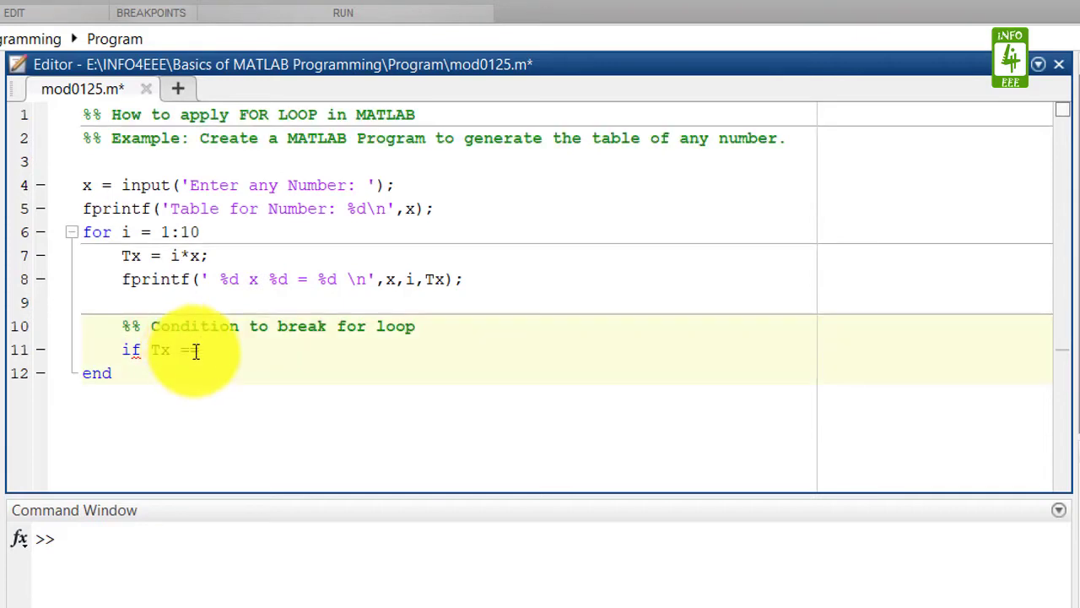
text( 45                     %)
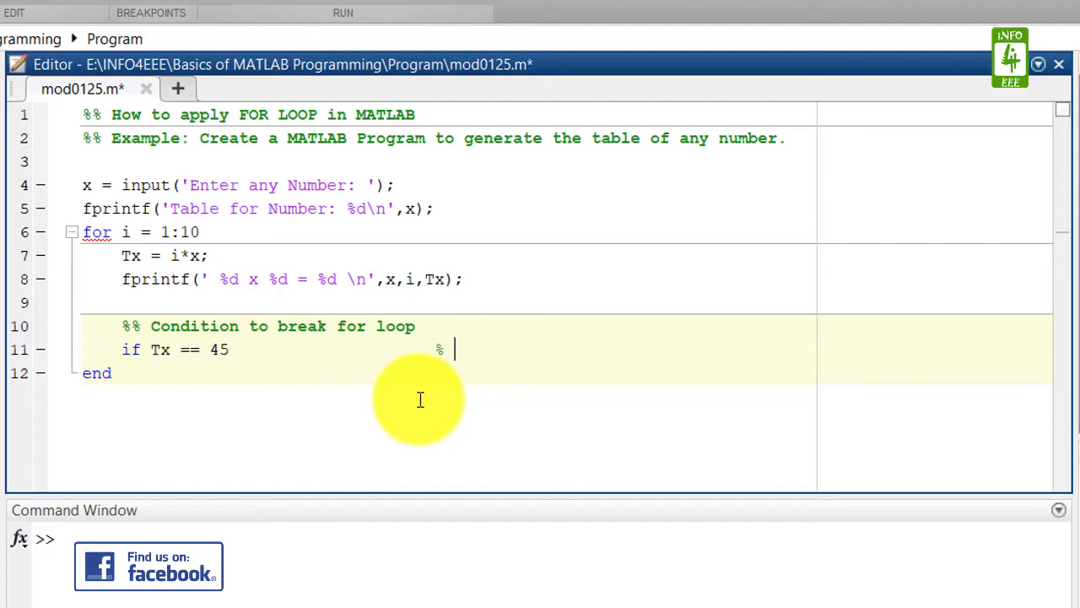
text( o)
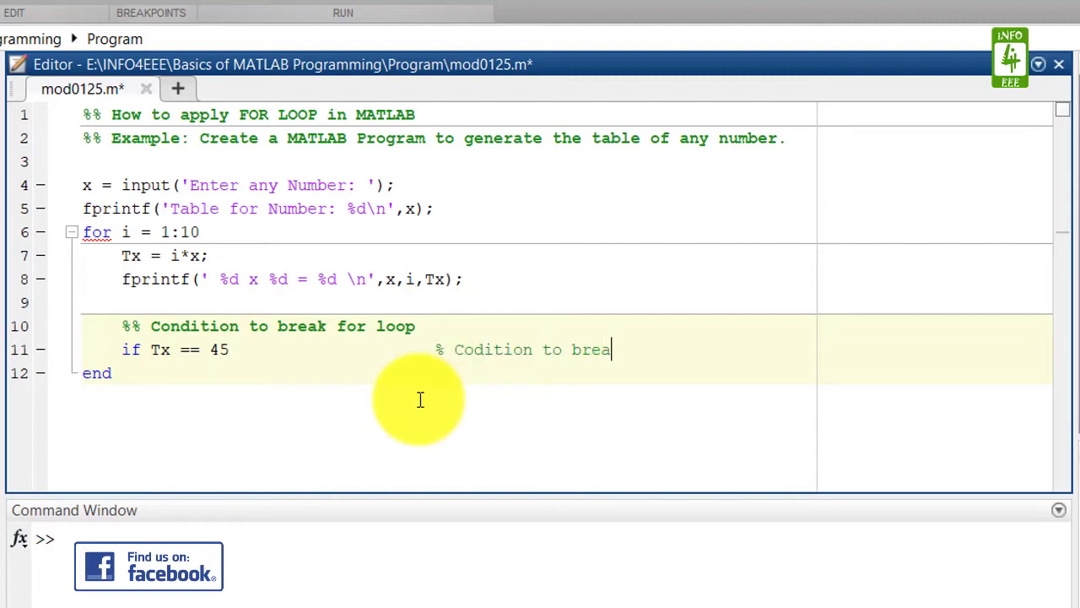
text(k)
key(Return)
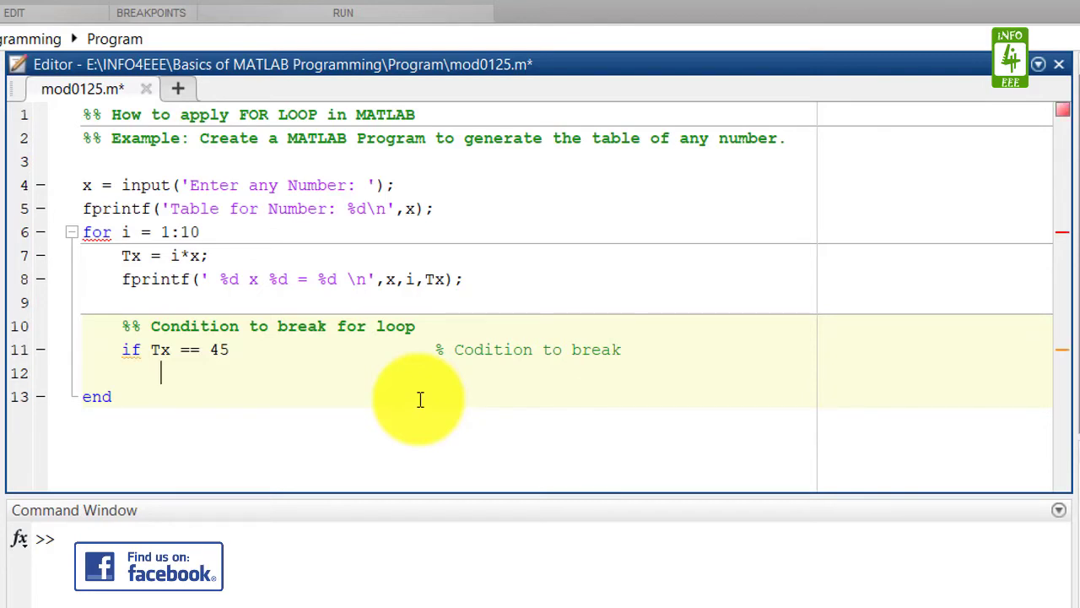
text(b)
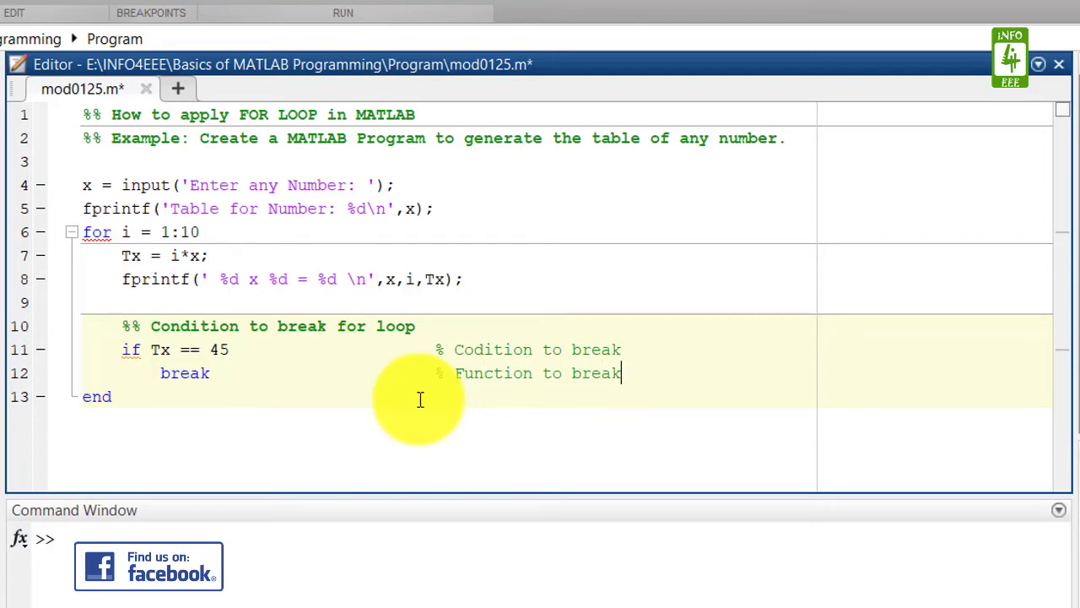
key(Return)
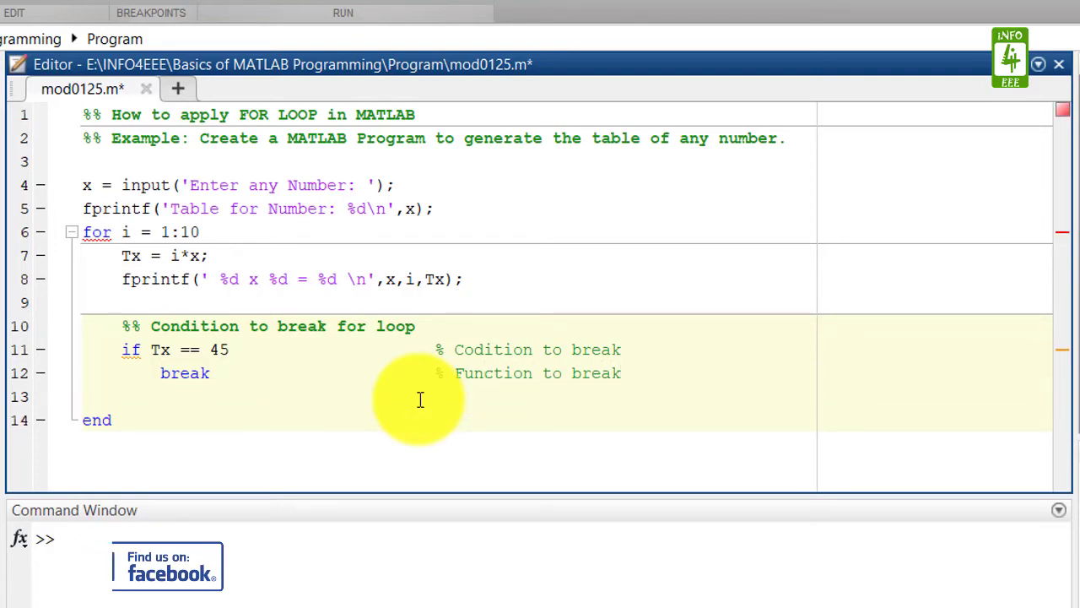
text(end)
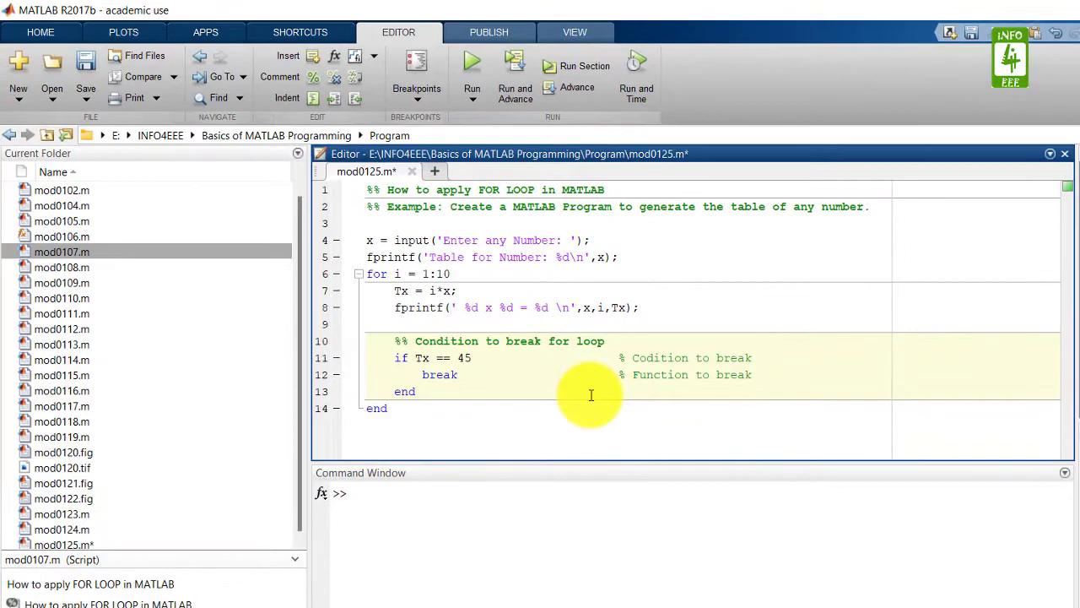
Step: Save mod0125.m and run it with input 5, noting where the table stops
click(90, 64)
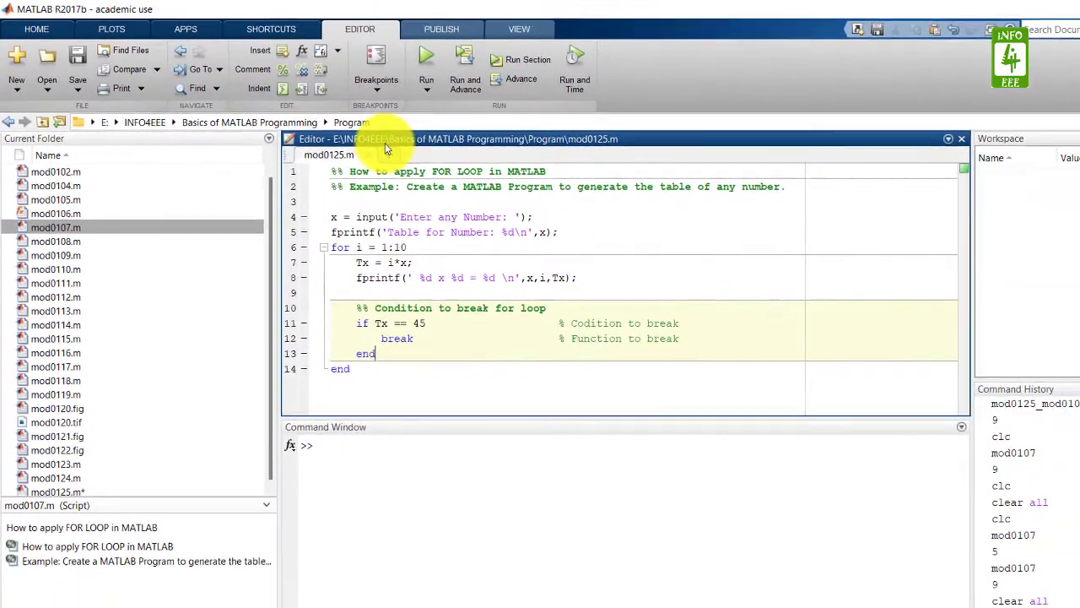
click(426, 57)
click(582, 452)
text(5)
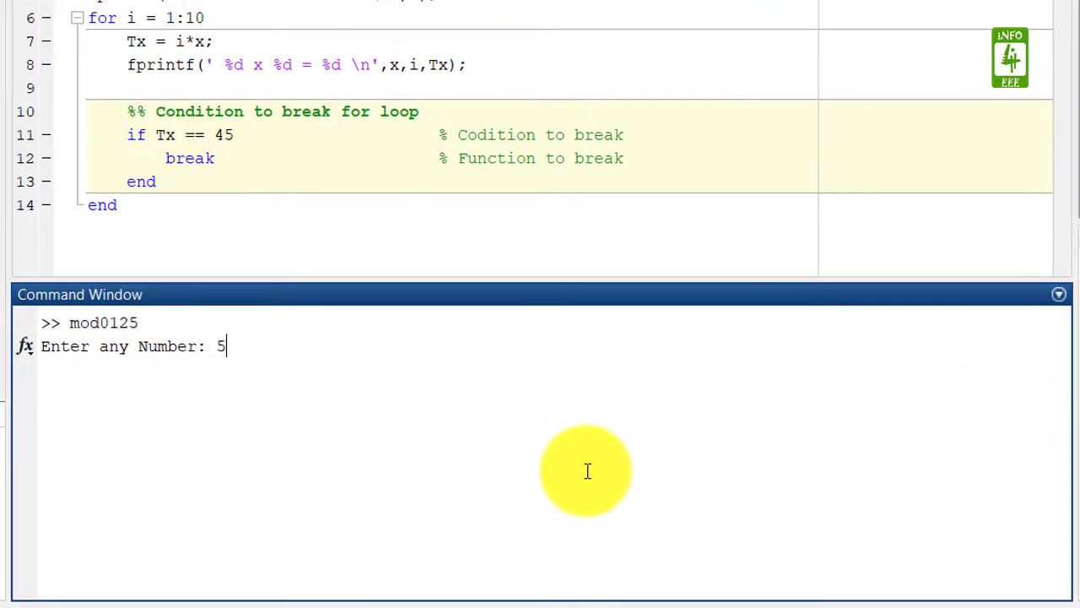
key(Return)
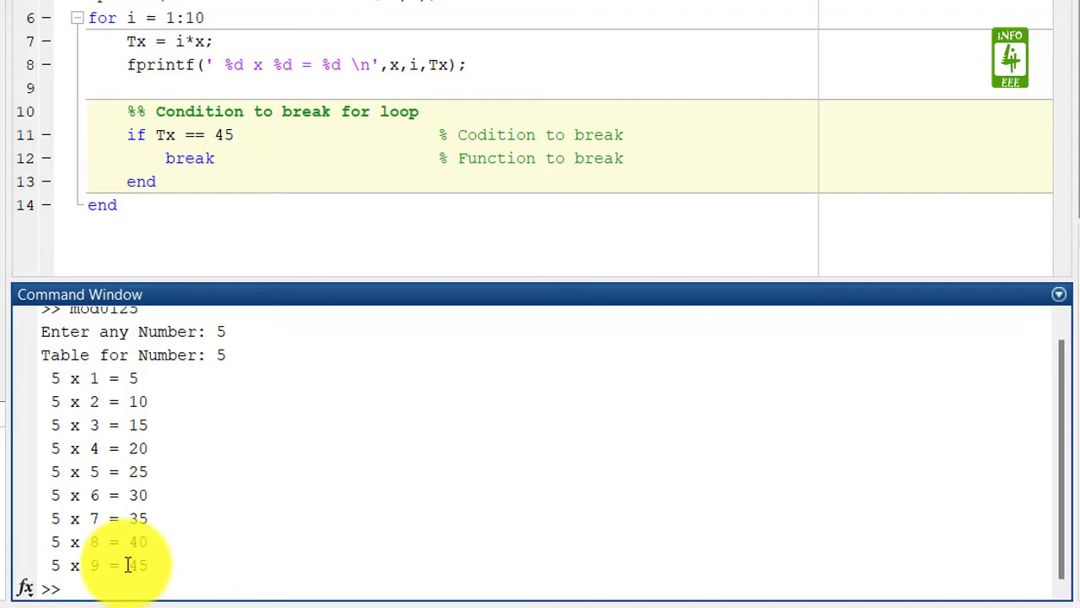
double_click(94, 565)
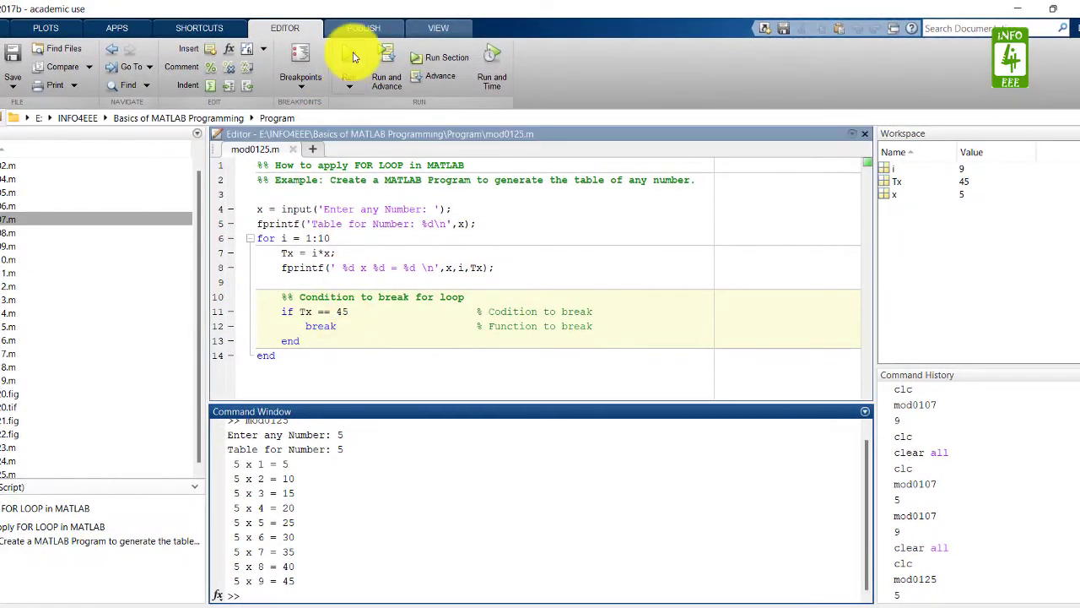
Step: Run mod0125 again with input 9 and note where the table stops at 45
click(354, 57)
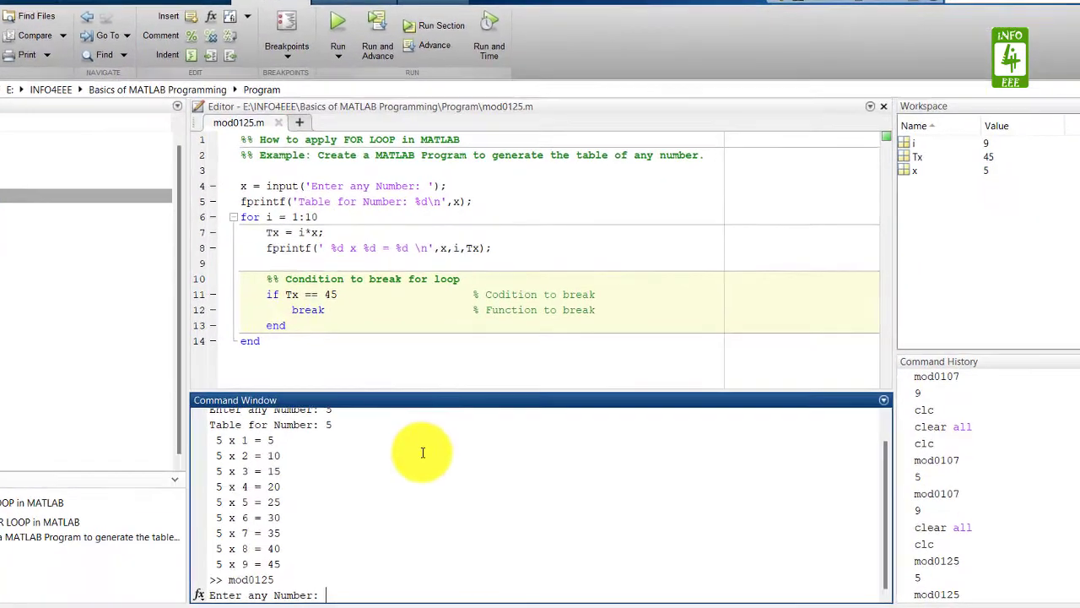
text(9)
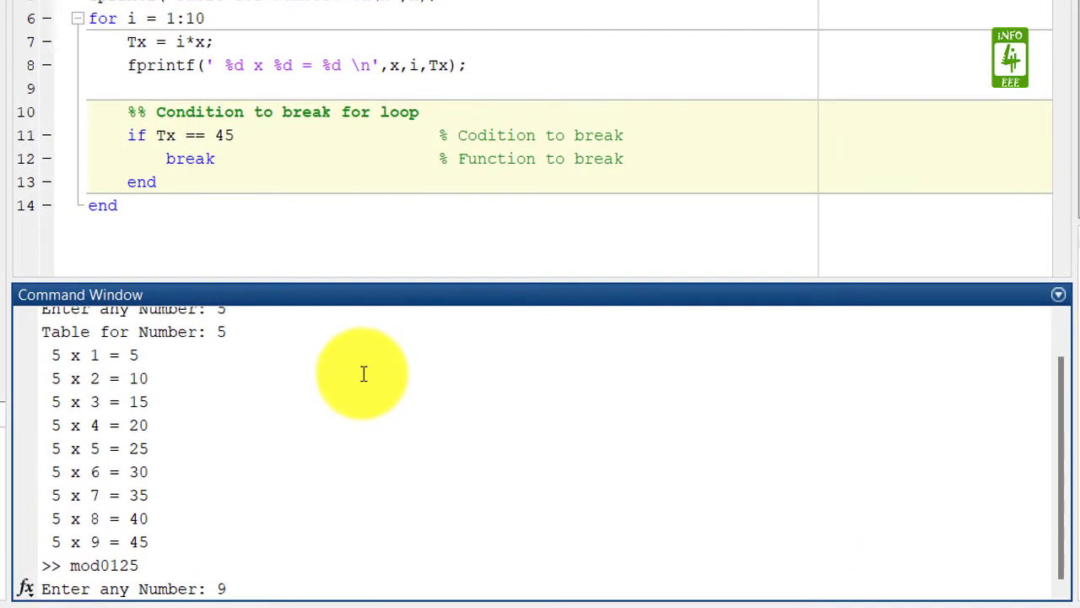
key(Return)
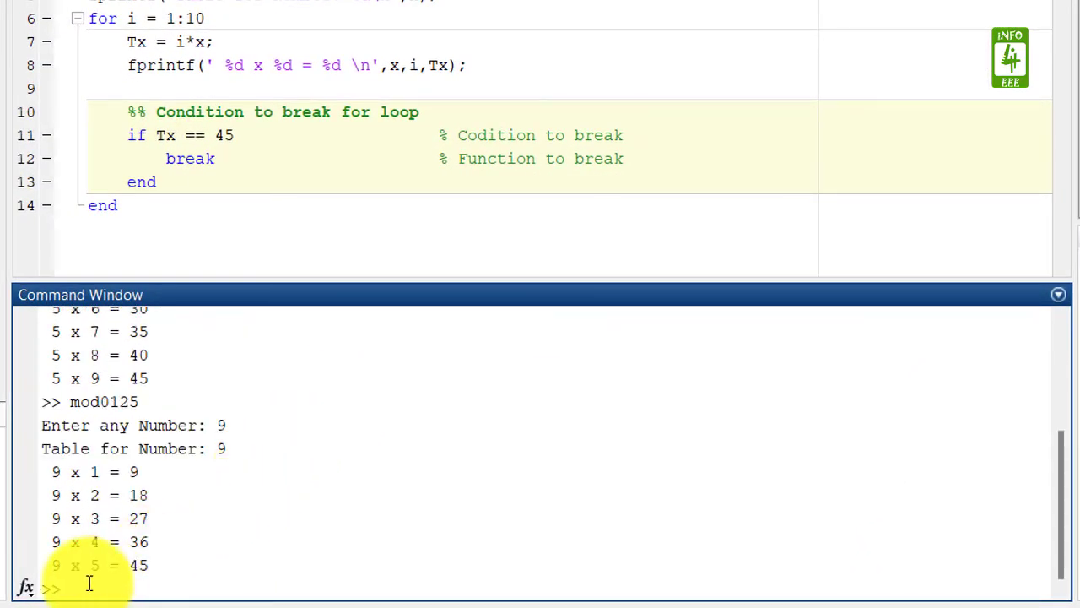
drag(90, 567, 99, 566)
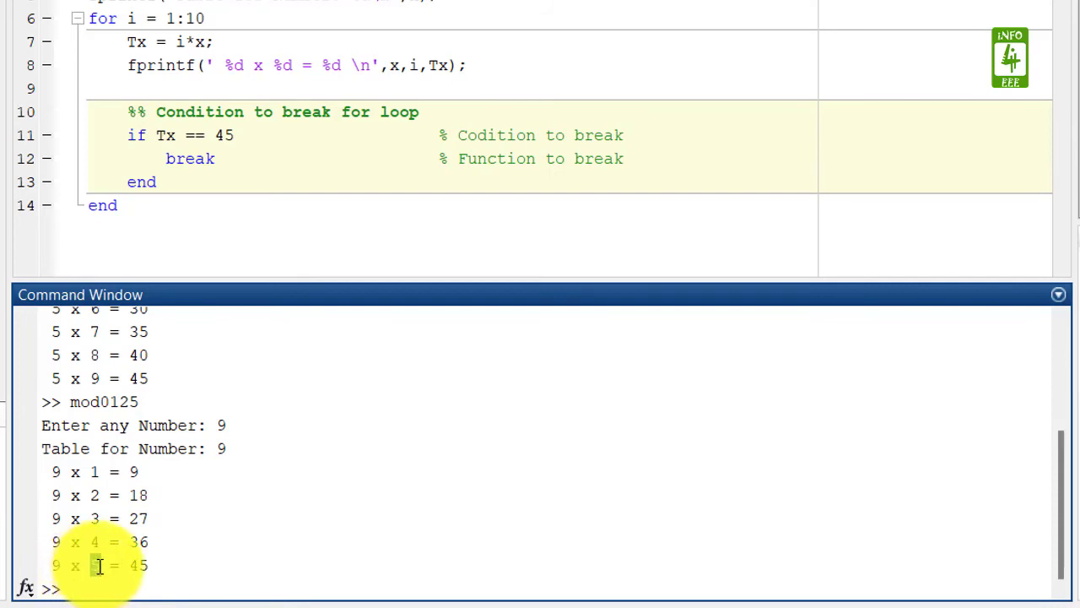